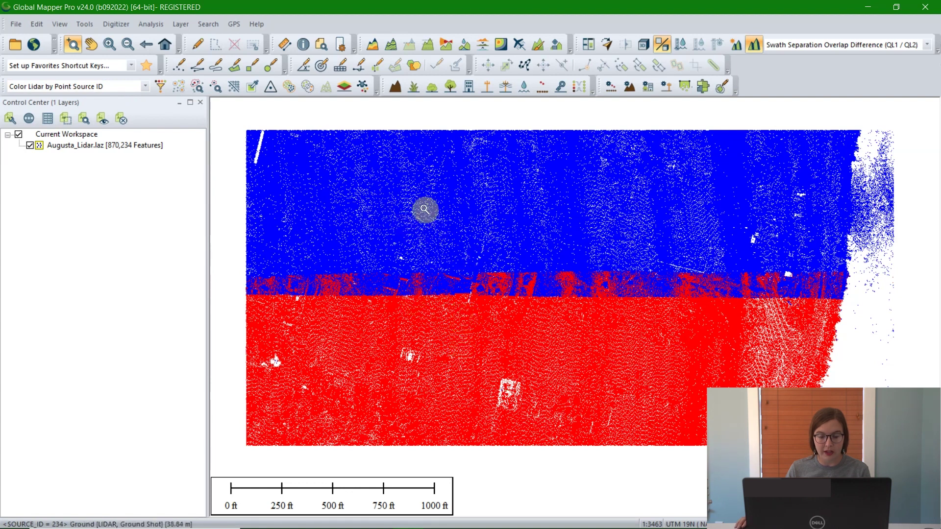
Step: Zoom in on the blue–red overlap band between the two flight swaths of Augusta_Lidar.laz
click(419, 280)
Step: Zoom closer into the overlapping points, zoom back out to both swaths, and launch Create Swath Separation Images
click(421, 280)
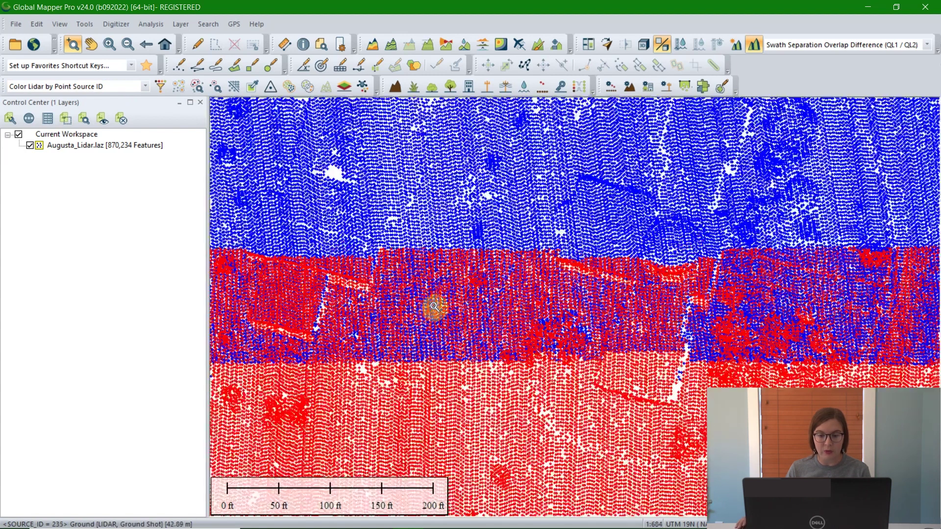
click(434, 303)
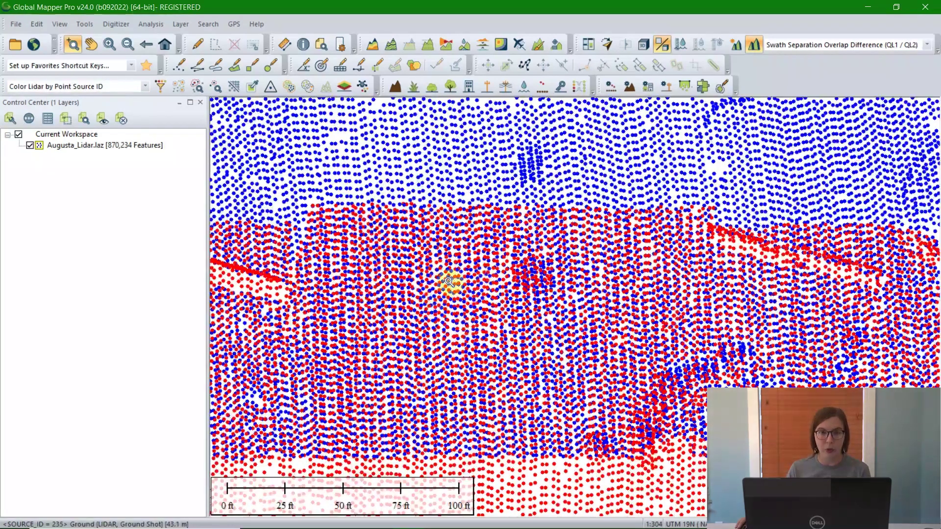
scroll(428, 275, down, 2)
scroll(423, 276, down, 2)
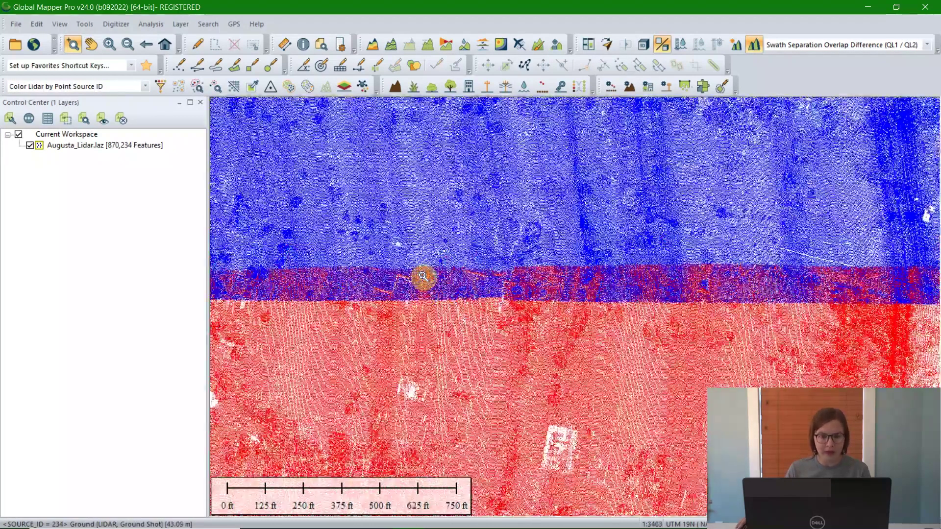
scroll(423, 275, down, 1)
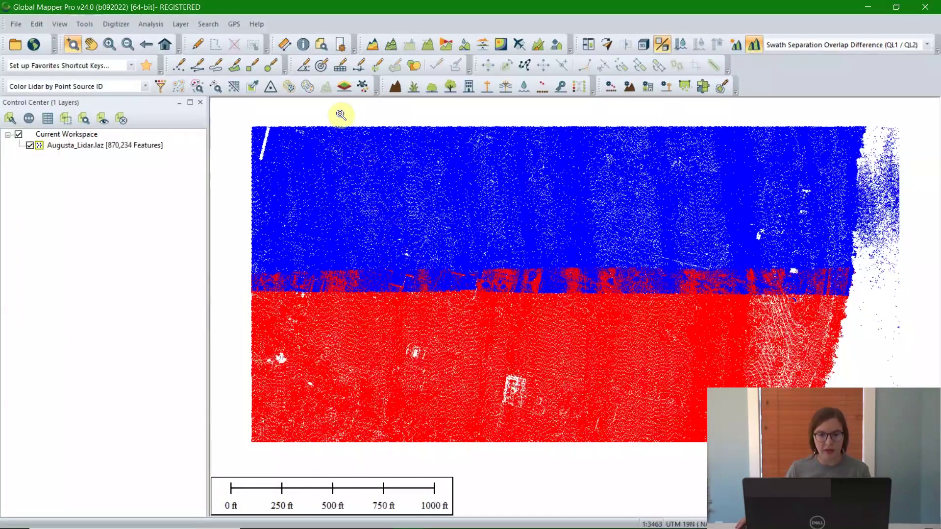
click(346, 88)
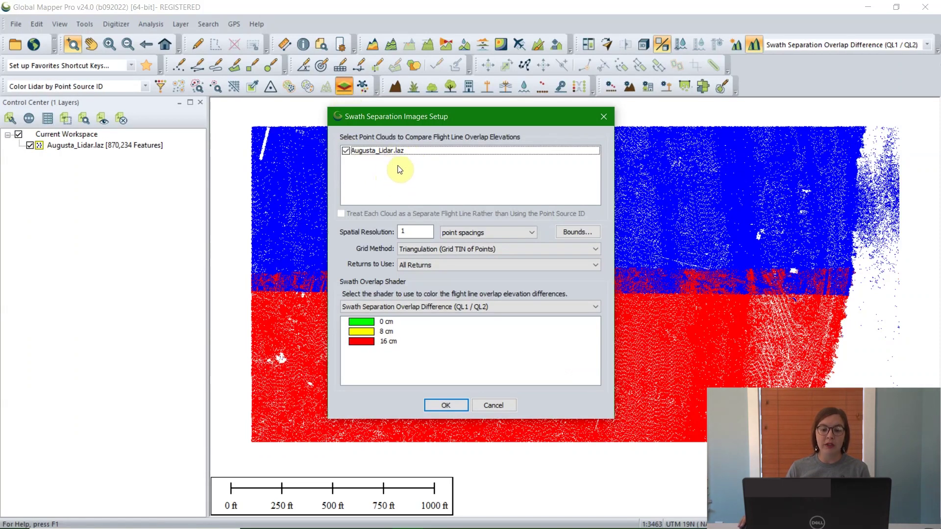
Step: Keep resolution at 1 point spacing, choose Binning (Average Value) gridding, and keep All Returns
click(409, 229)
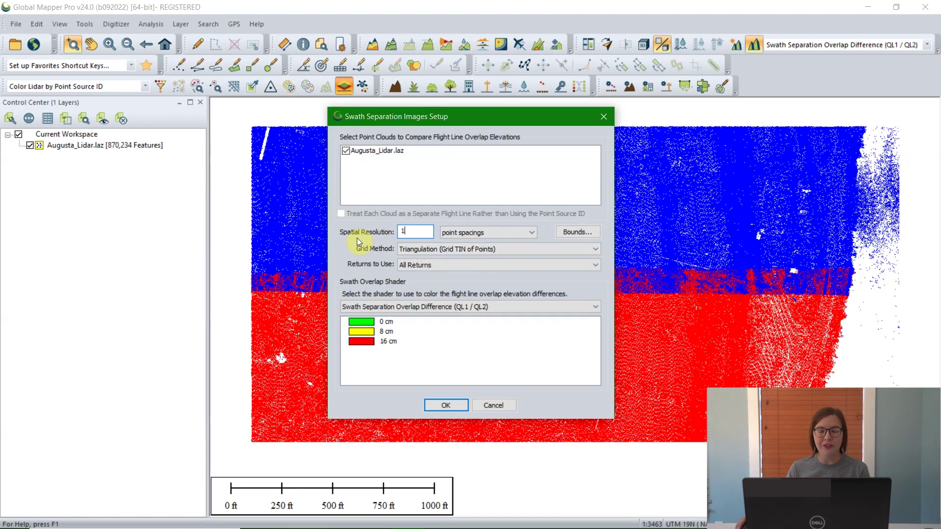
click(474, 233)
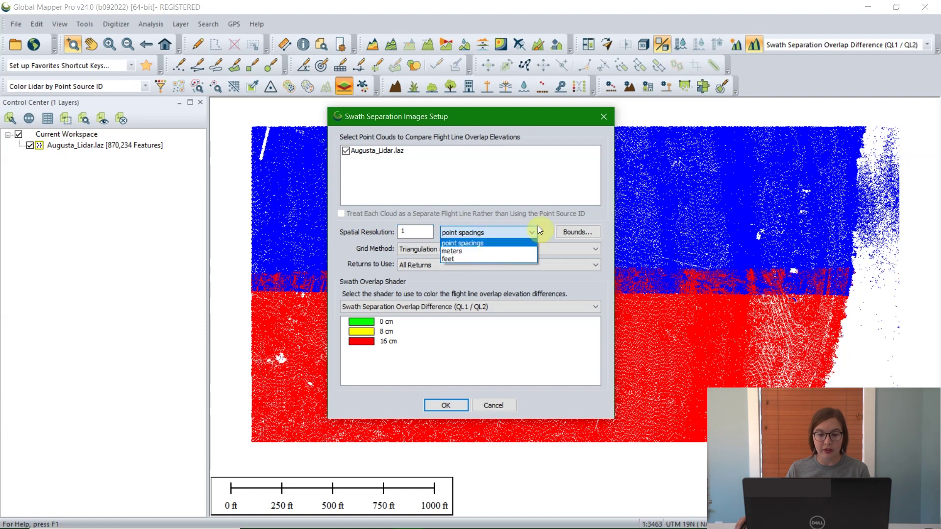
click(524, 233)
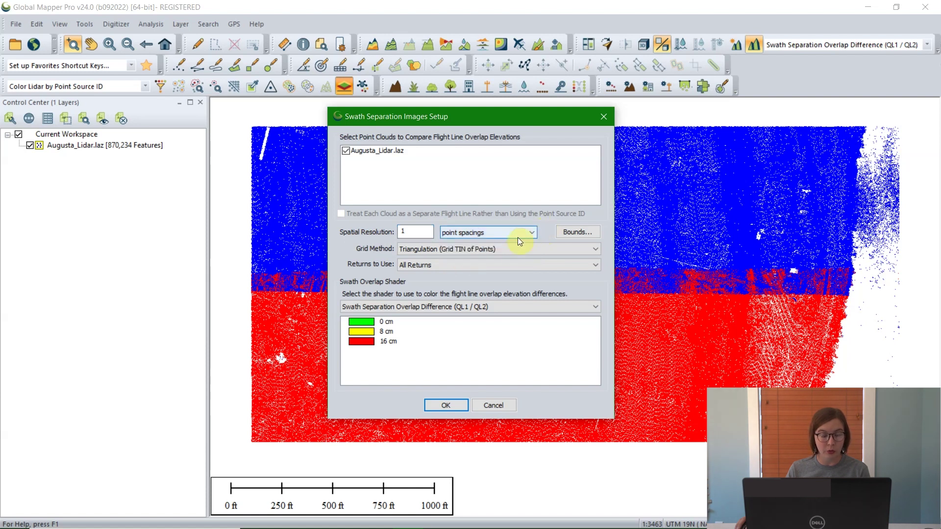
click(498, 253)
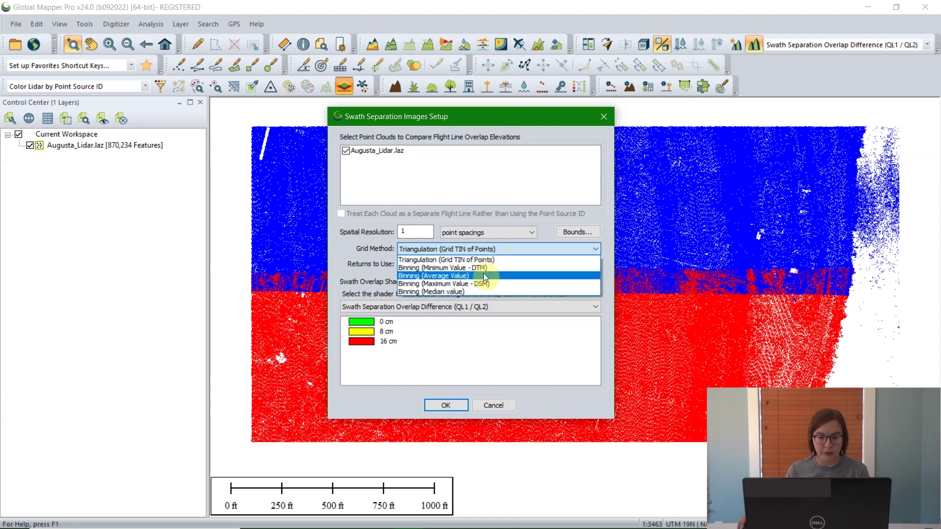
click(482, 275)
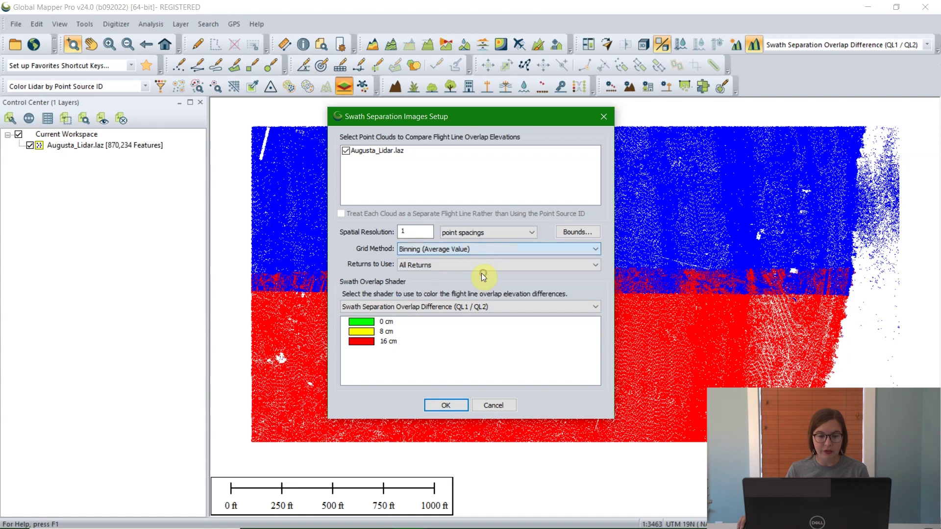
click(439, 264)
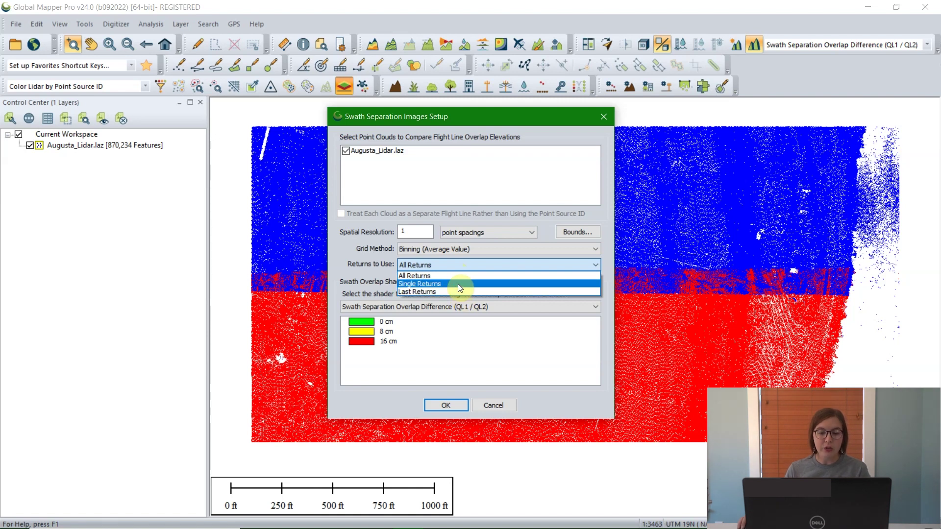
click(334, 257)
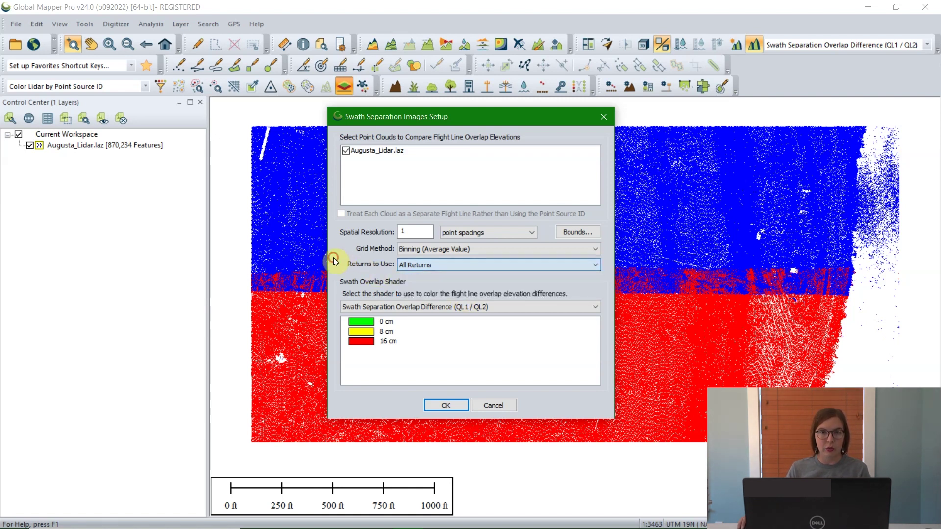
Step: Try the QL0 shader, then settle on Swath Separation Overlap Difference (QL1/QL2) with 0, 8, 16 cm breaks
click(413, 311)
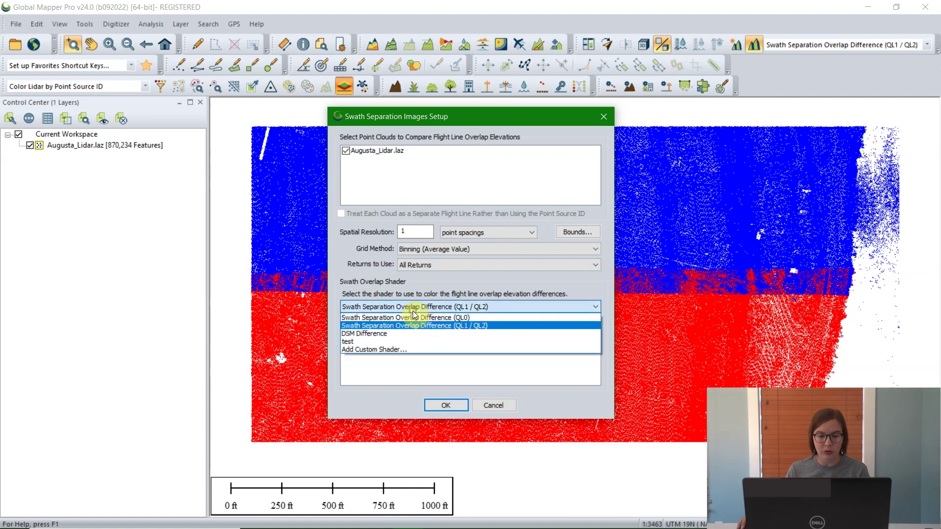
click(474, 317)
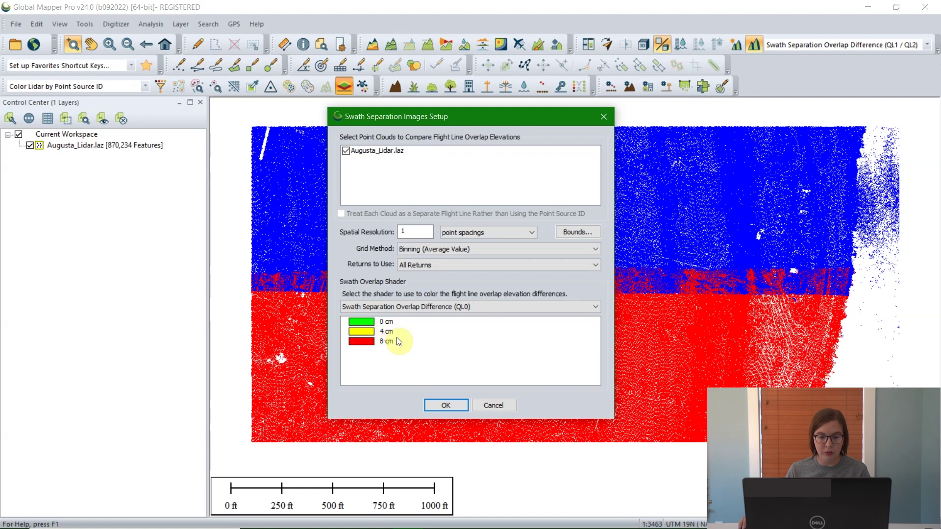
click(432, 310)
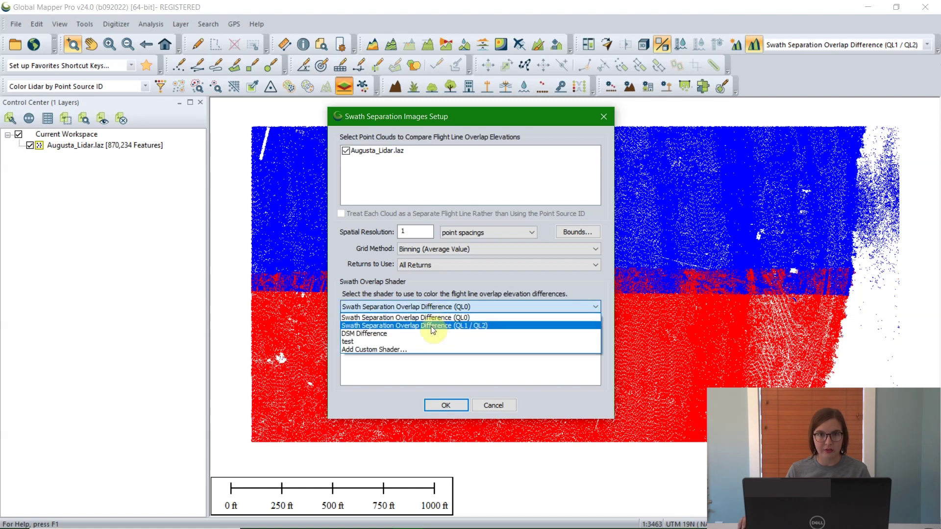
click(430, 325)
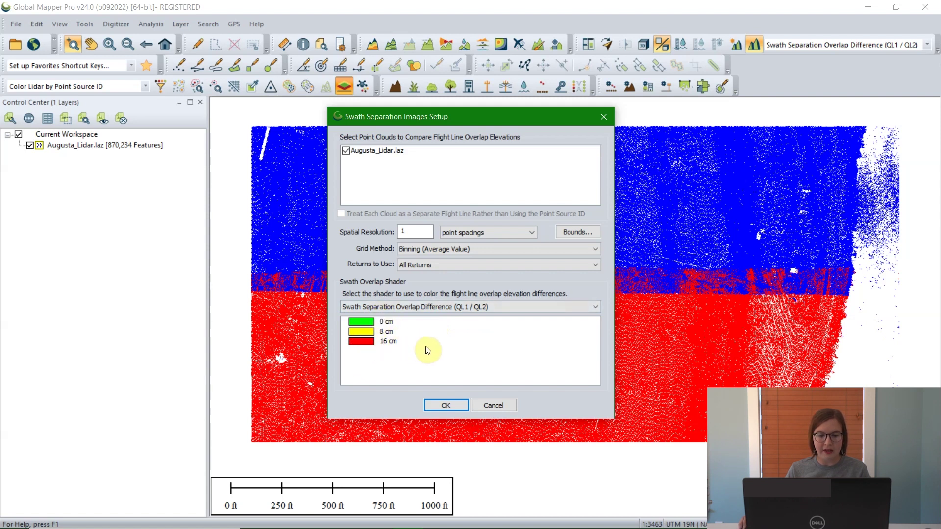
click(437, 308)
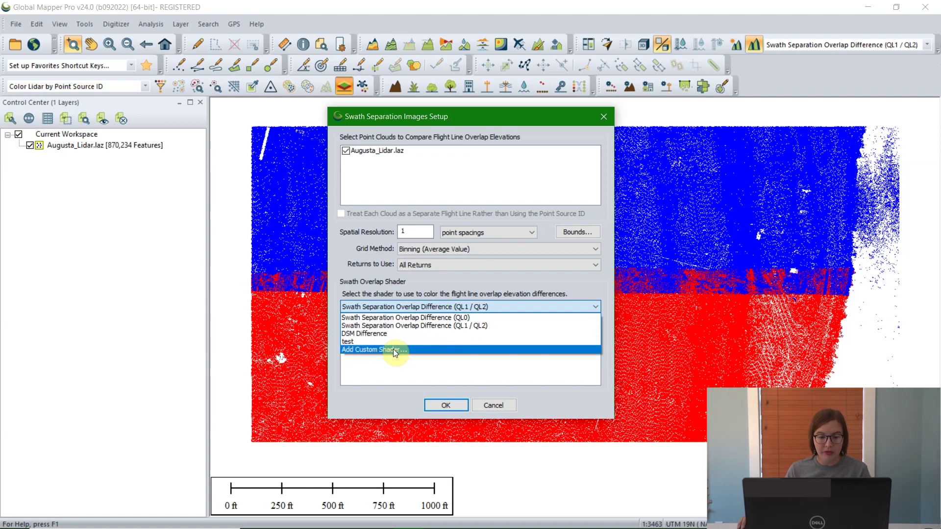
click(400, 363)
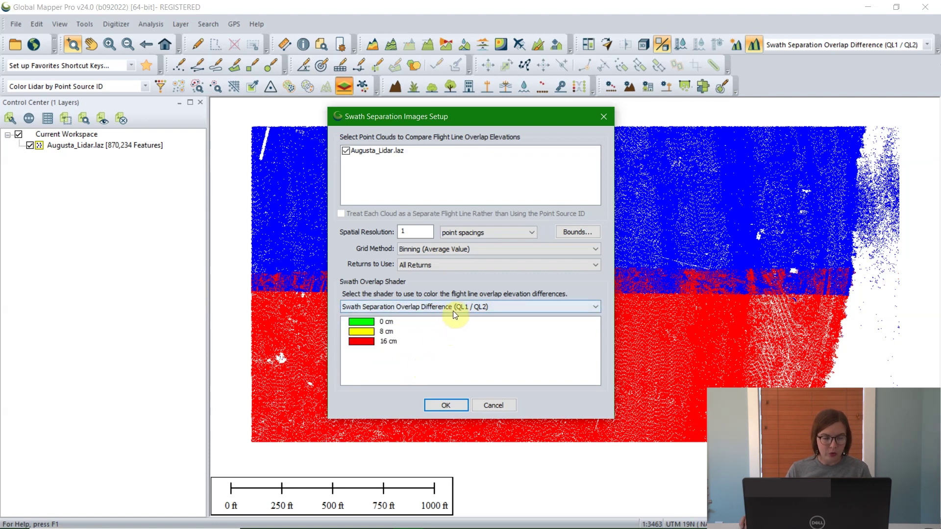
Step: Confirm the setup and save the output as GeoTIFF file 123, starting the calculation
click(447, 405)
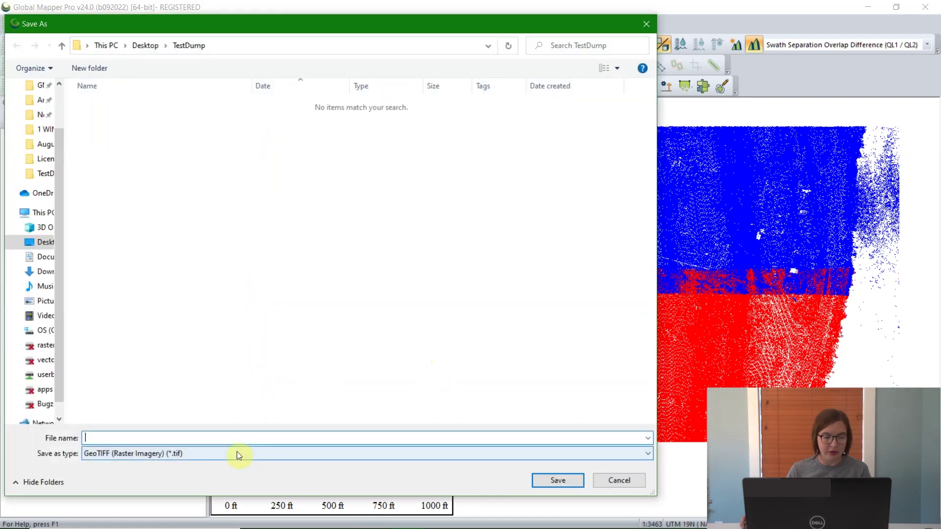
click(173, 454)
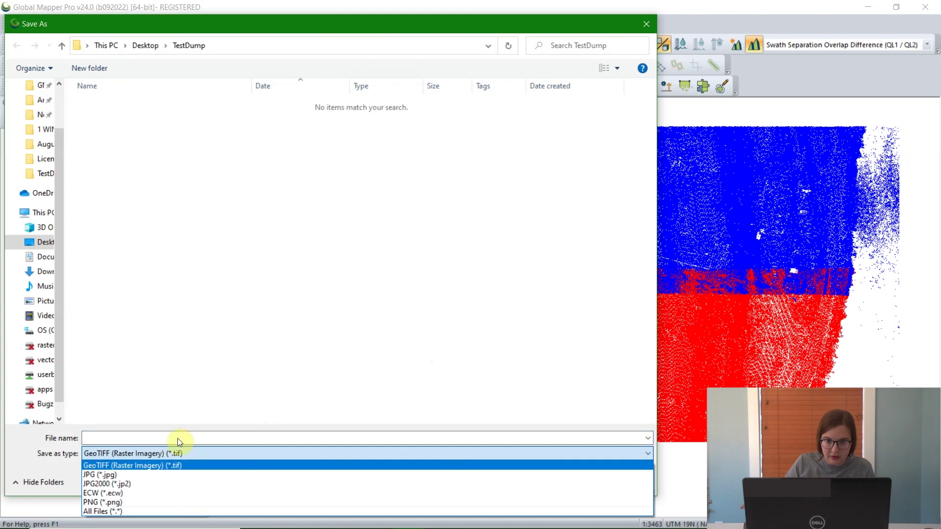
click(178, 438)
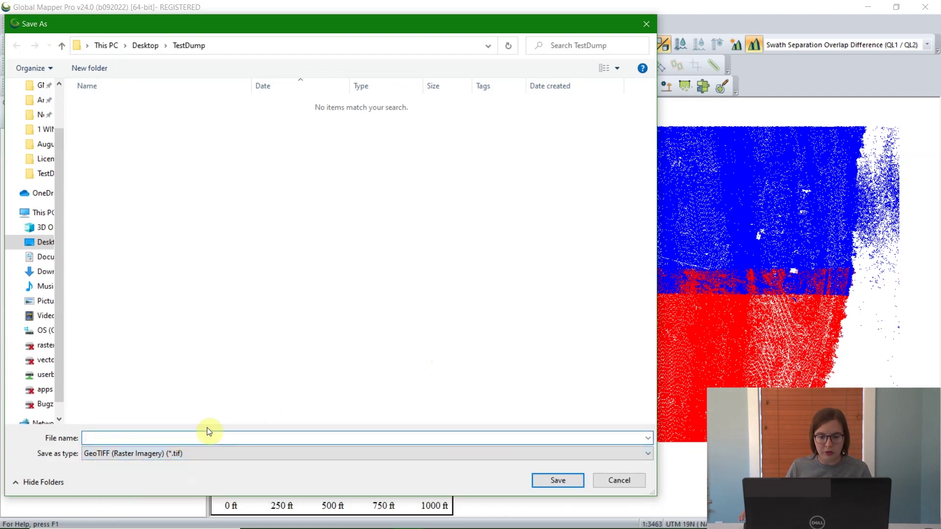
text(123)
key(Return)
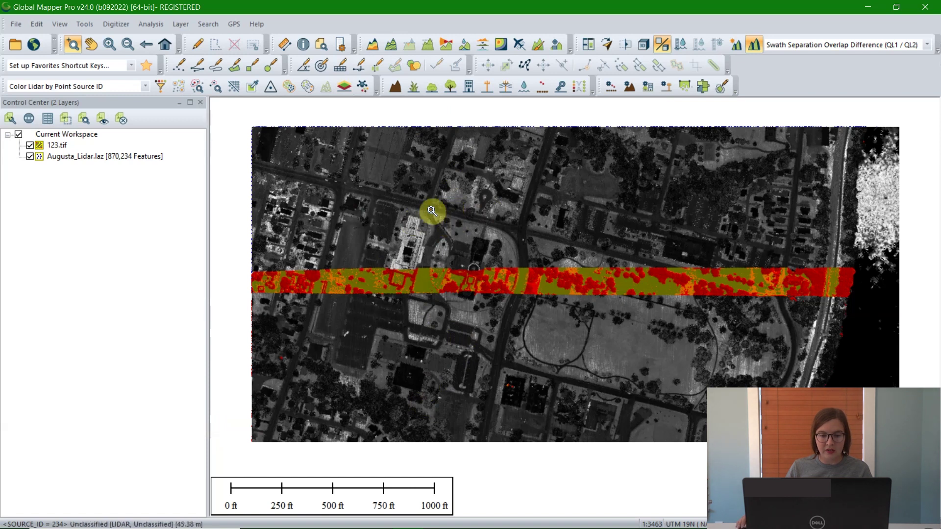
Step: Inspect 123.tif's green-orange-red overlap strip up close, then move Augusta_Lidar.laz above 123.tif
scroll(426, 285, up, 1)
scroll(426, 284, up, 2)
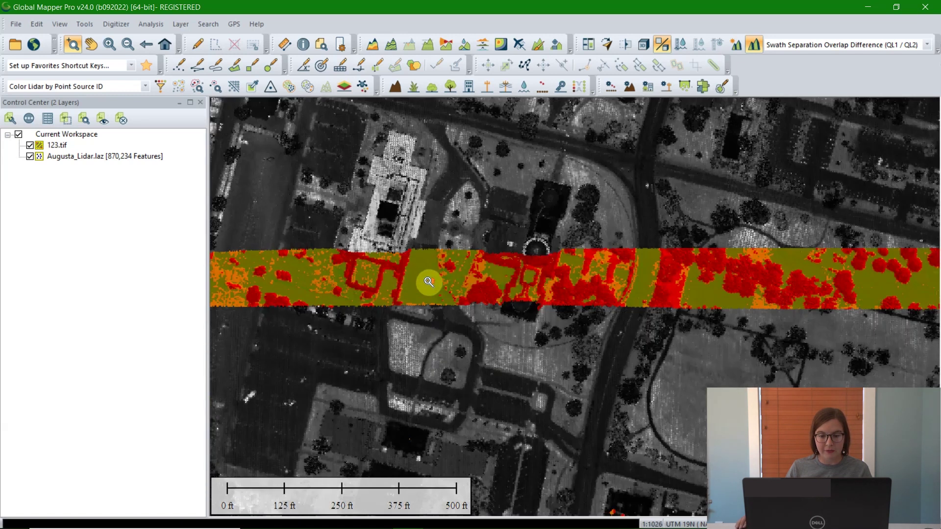
scroll(430, 282, up, 3)
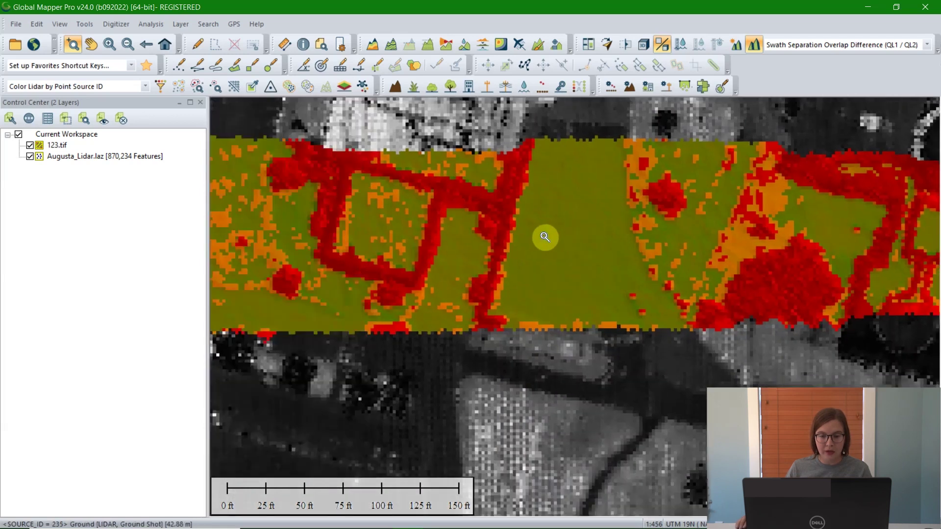
drag(540, 271, 607, 267)
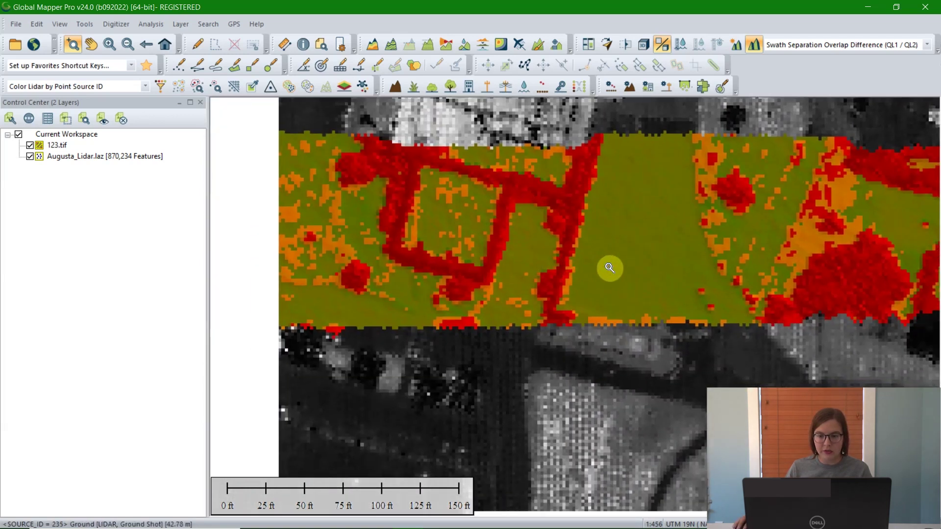
scroll(464, 282, up, 1)
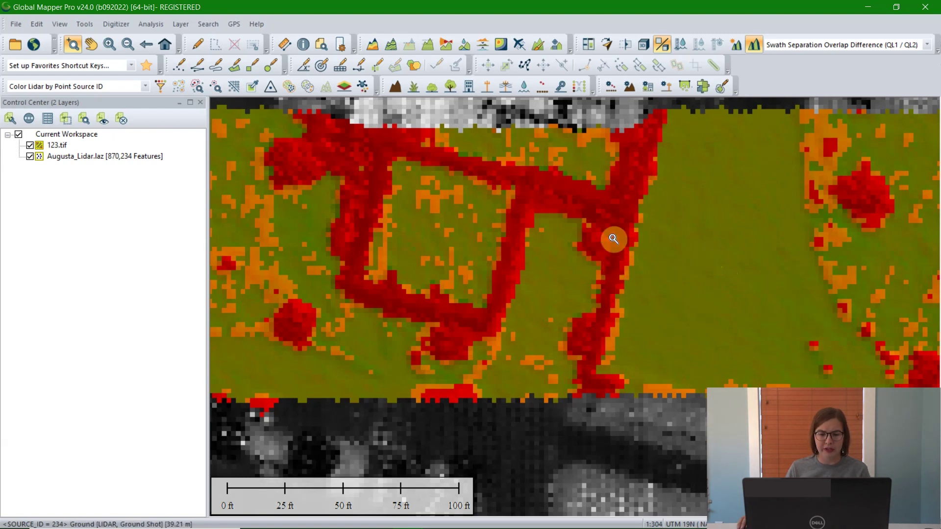
scroll(536, 310, down, 3)
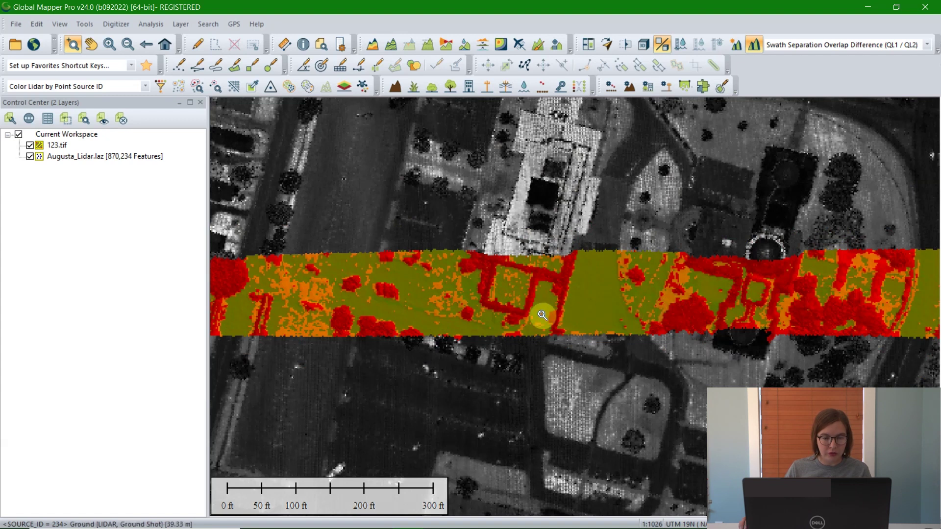
scroll(537, 315, up, 3)
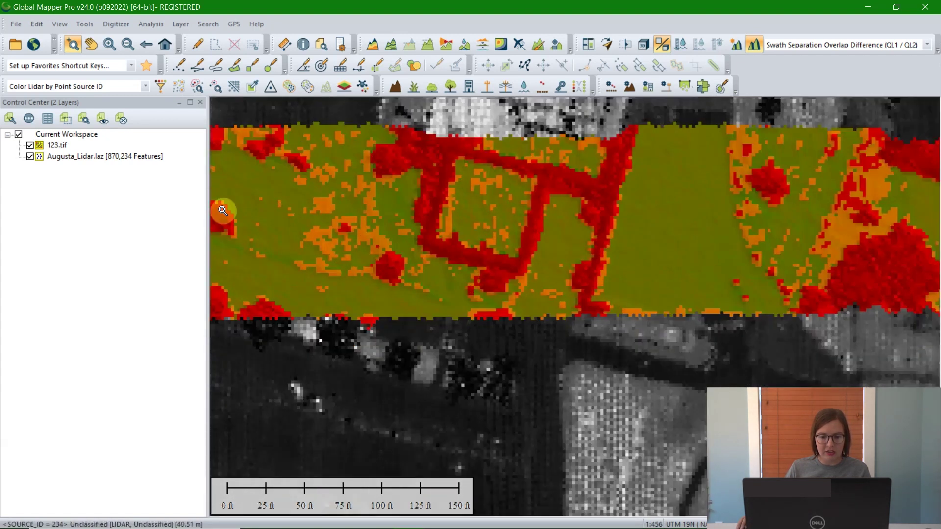
mouse_move(36, 157)
mouse_down()
mouse_move(52, 155)
mouse_move(48, 142)
mouse_up()
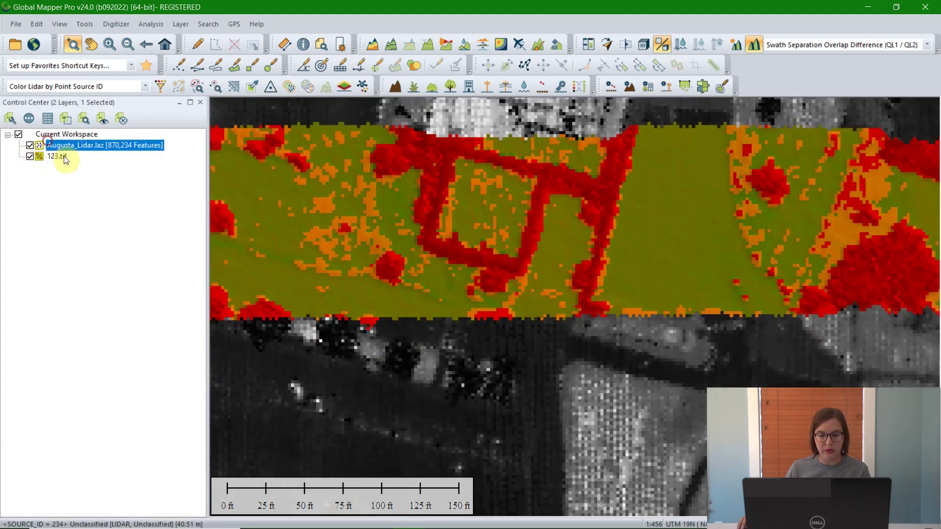
Step: Zoom in and out to compare the blue/red flight-line points against the difference image beneath
scroll(506, 258, up, 1)
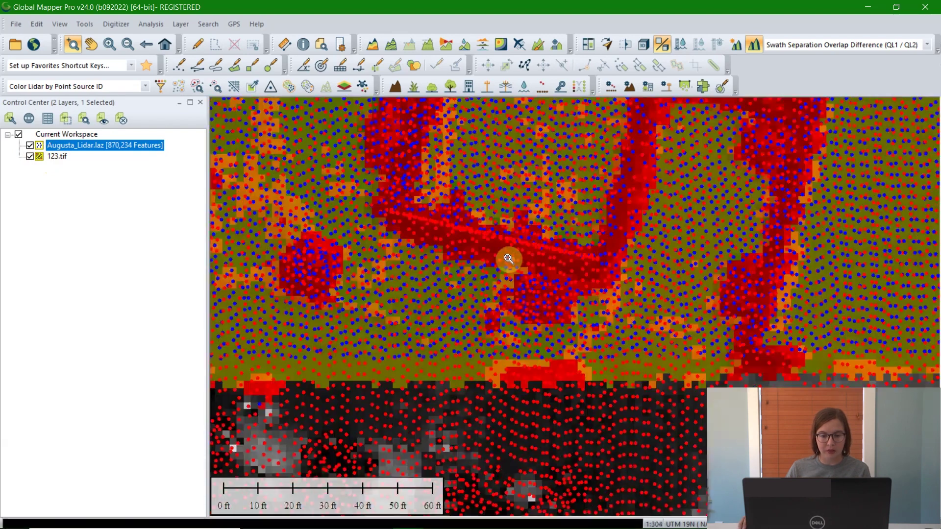
scroll(508, 258, down, 2)
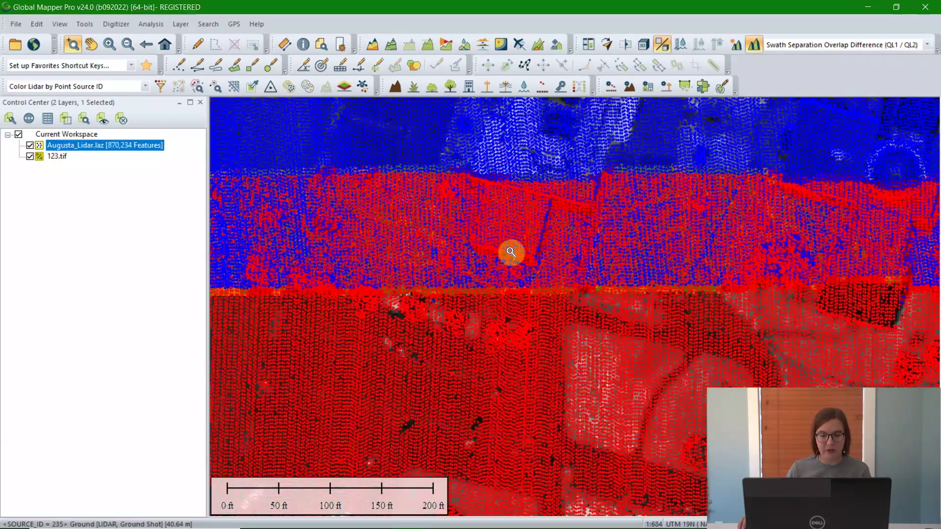
scroll(511, 252, up, 4)
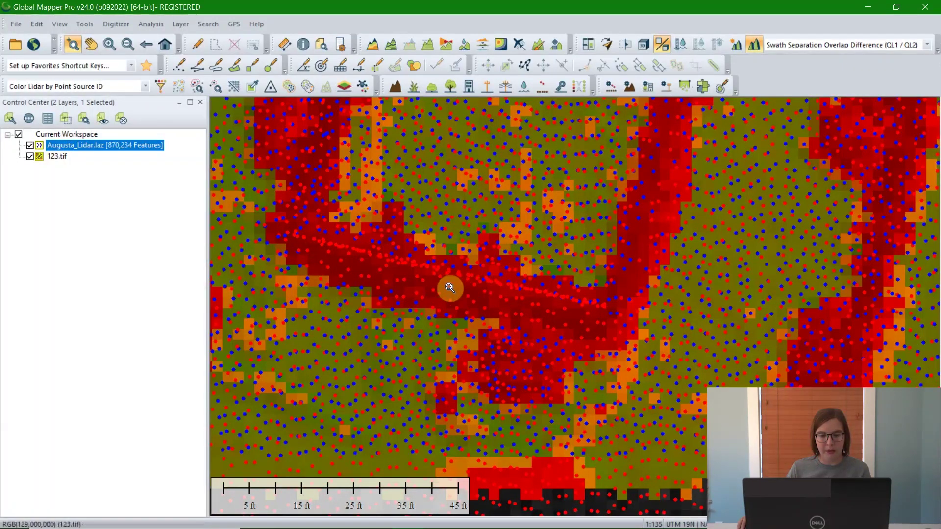
scroll(457, 298, up, 1)
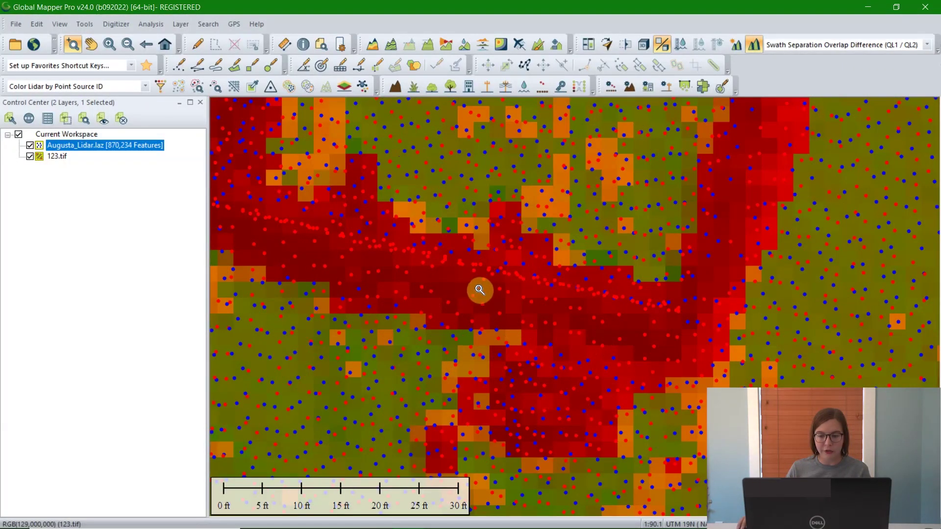
scroll(527, 313, down, 8)
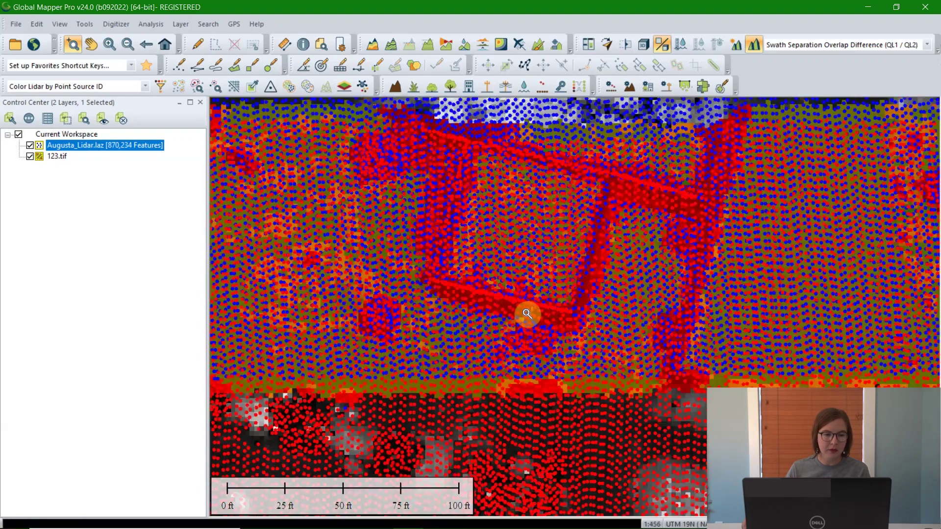